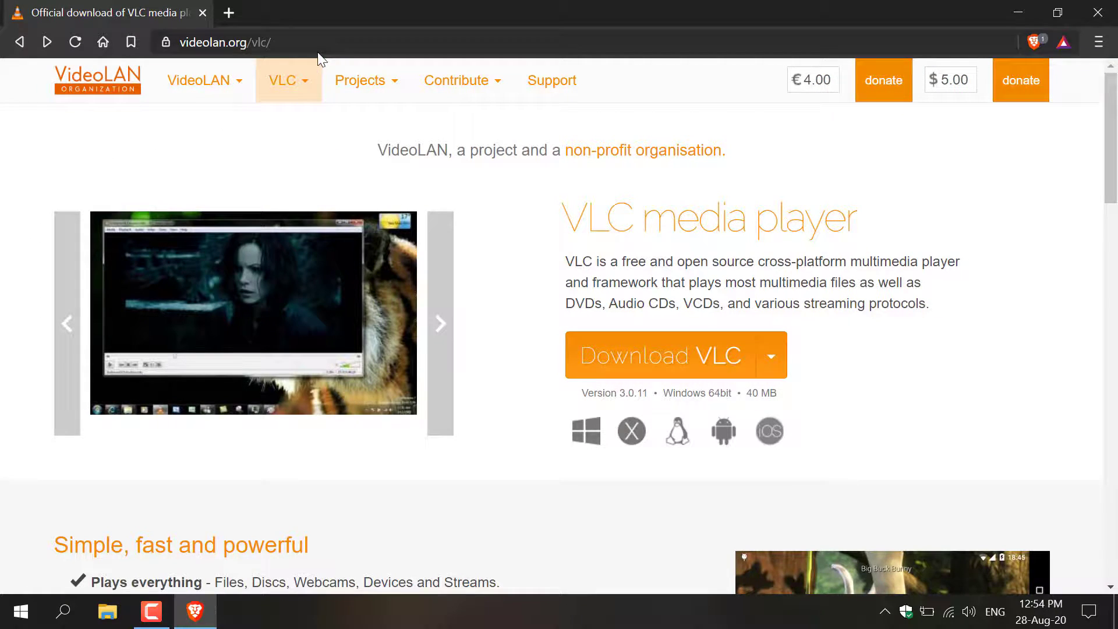
- On videolan.org/vlc, list VLC's download platforms: Windows, Windows 64bit, macOS, Linux, Android, iOS
double_click(336, 42)
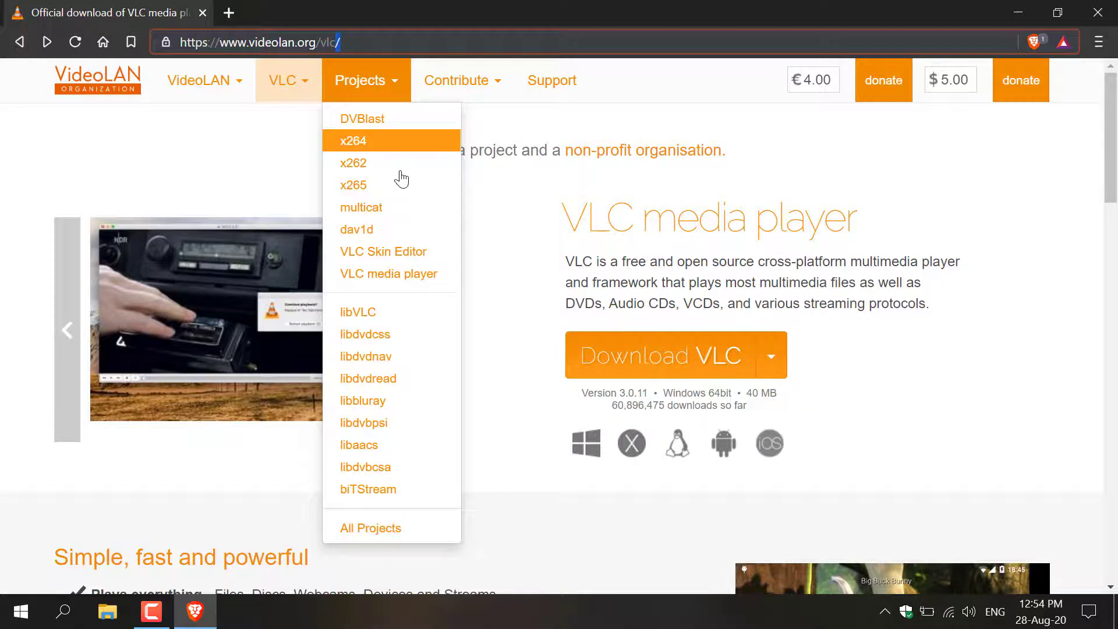
left_click(494, 213)
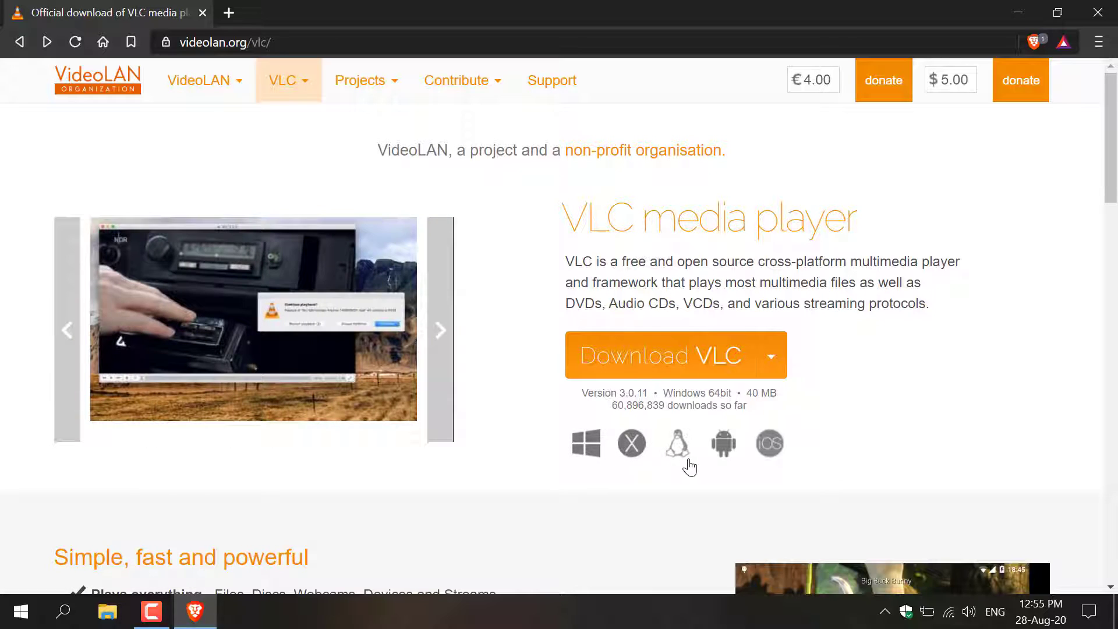
left_click(770, 376)
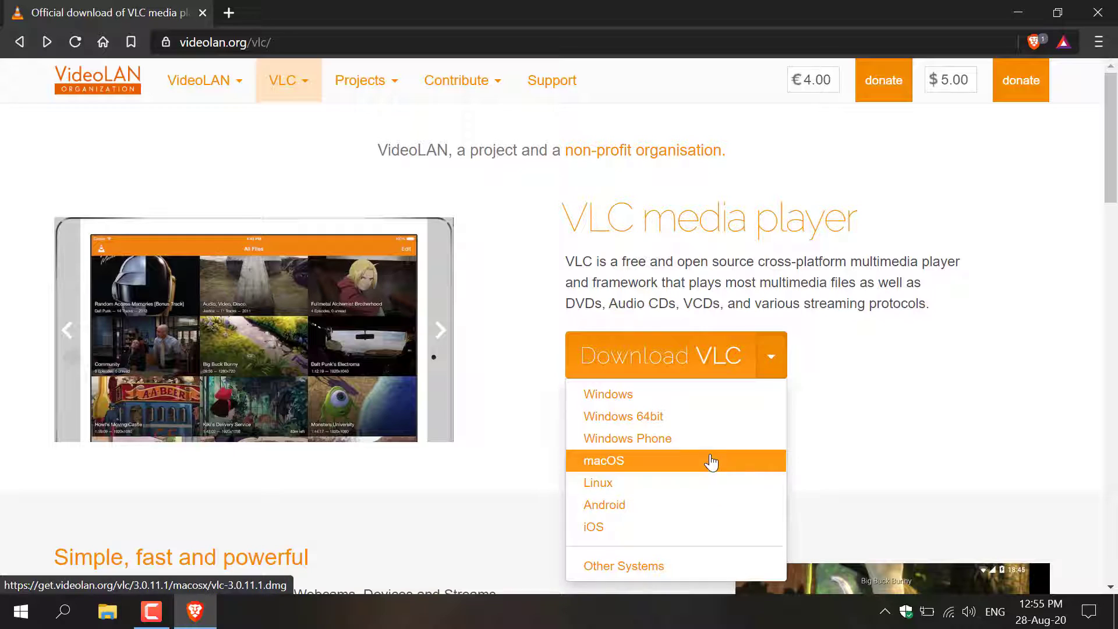
- Download vlc-3.0.11-win64.exe for Windows 64bit and save it to the Desktop
left_click(706, 417)
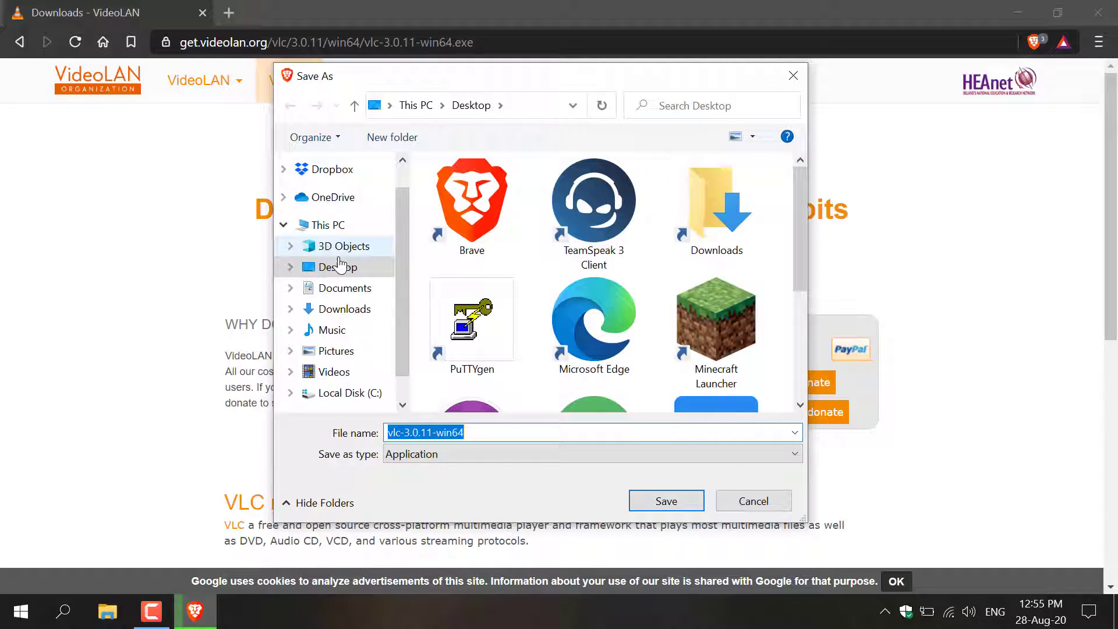
left_click(679, 501)
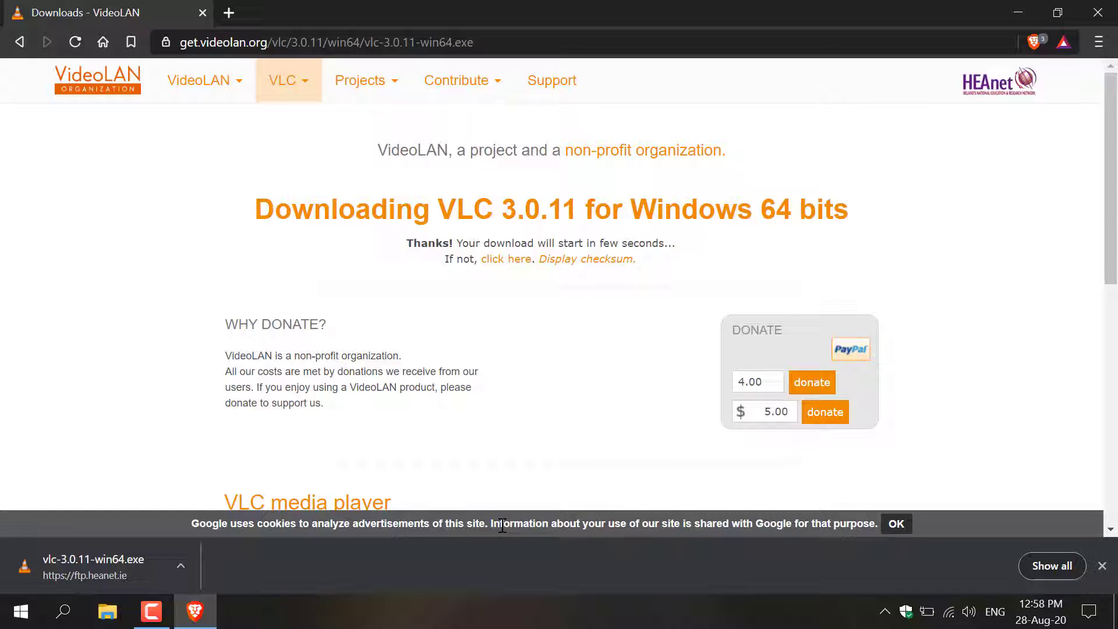
- Launch the downloaded VLC installer and confirm English as the setup language
left_click(181, 571)
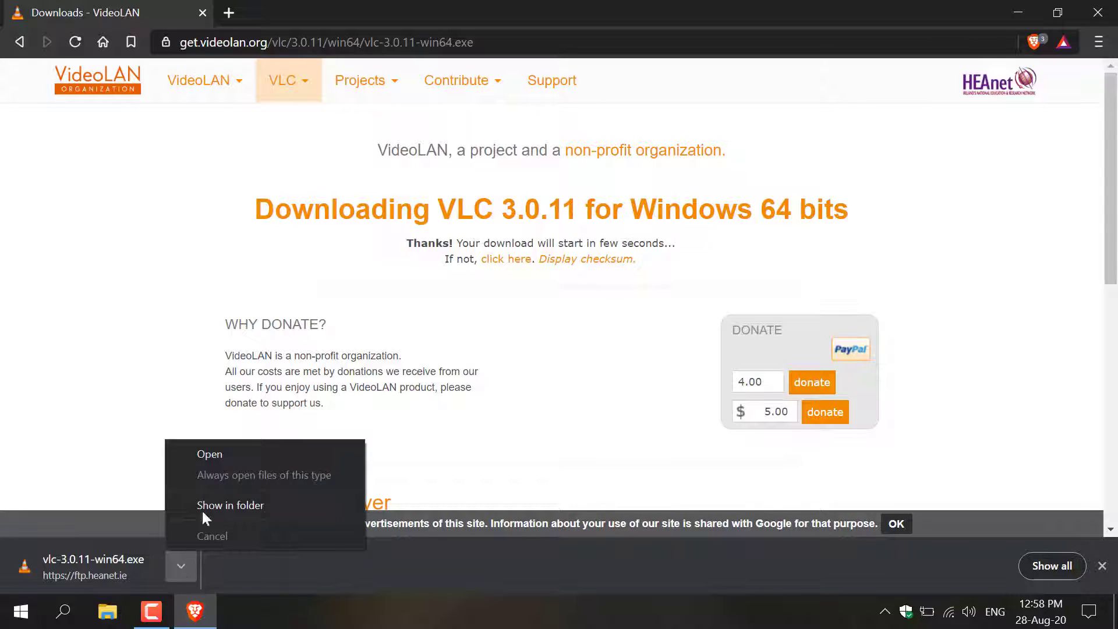
left_click(214, 453)
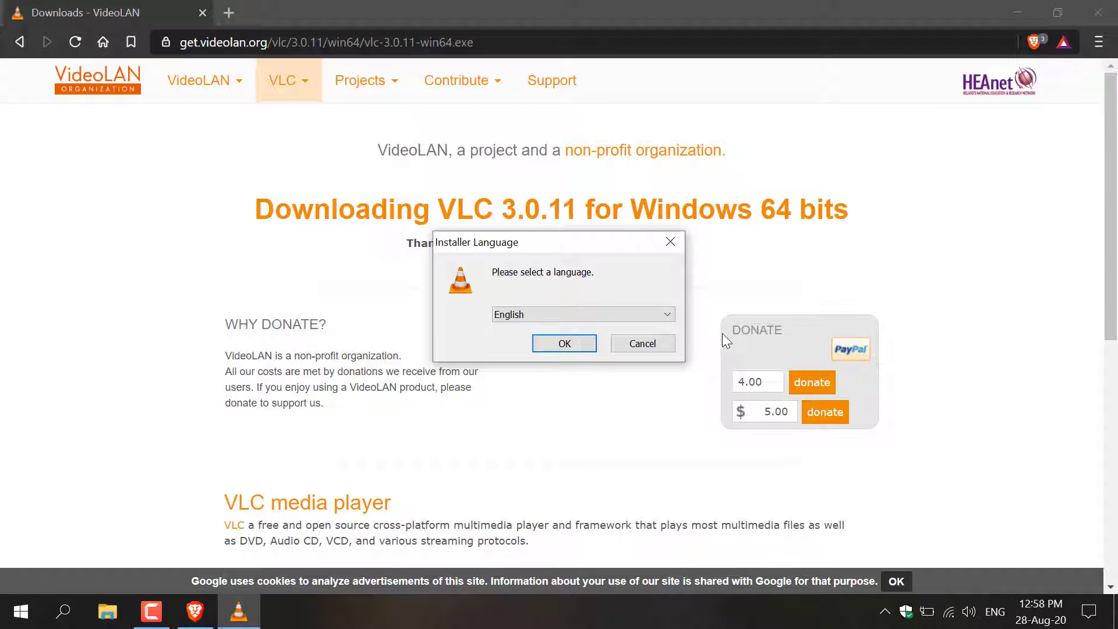
left_click(674, 312)
left_click(680, 303)
left_click(553, 350)
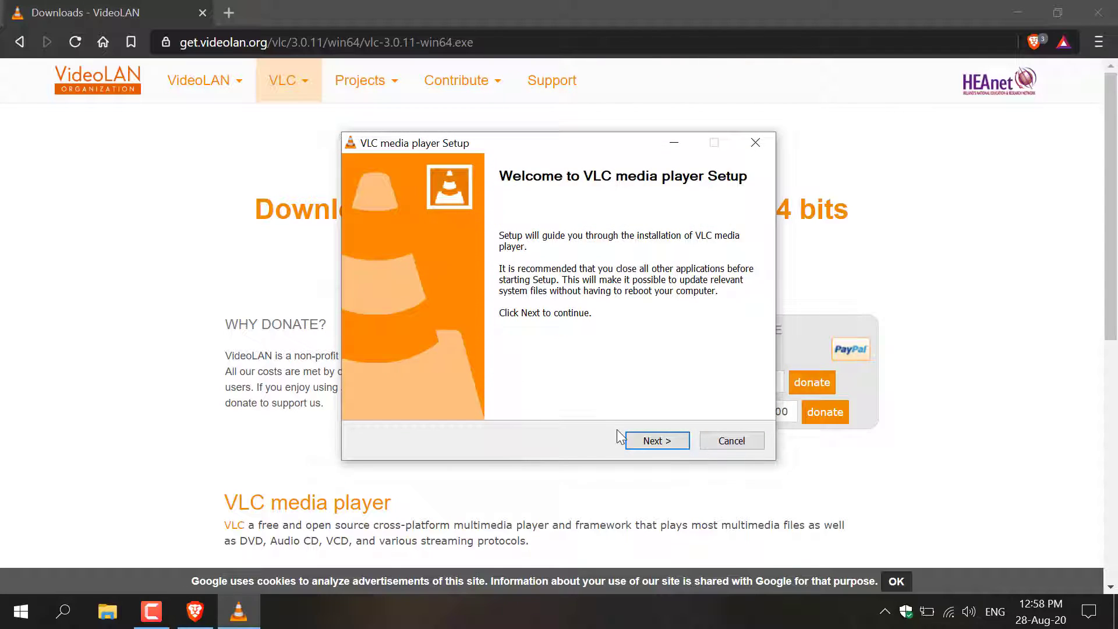
- Get past the welcome and licence pages, and choose the Custom install type with all components
left_click(640, 438)
left_click(645, 442)
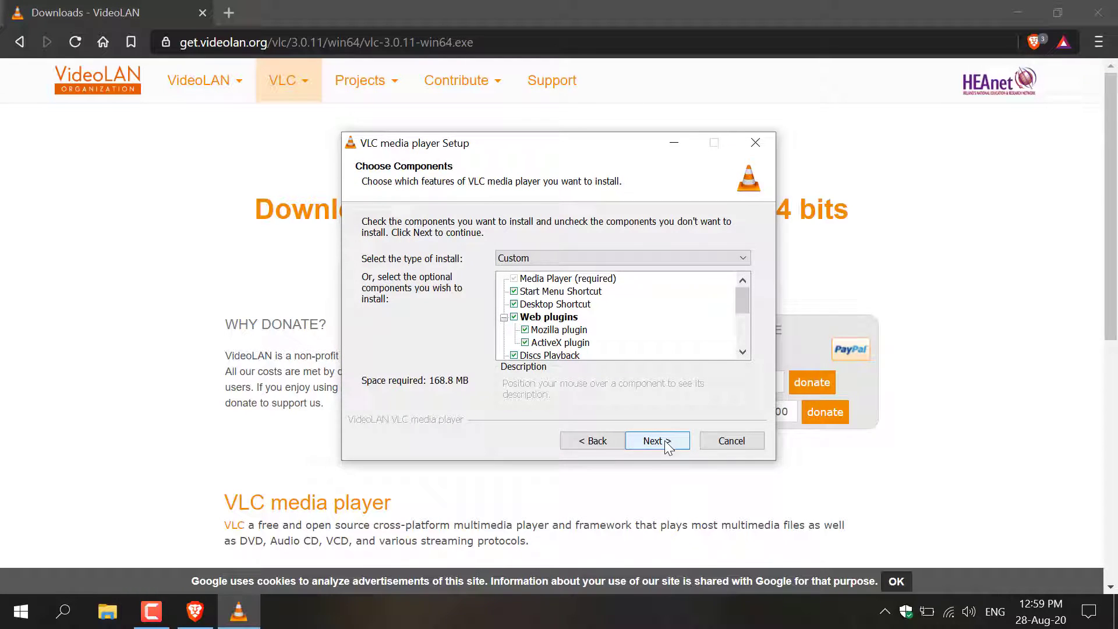
left_click(735, 259)
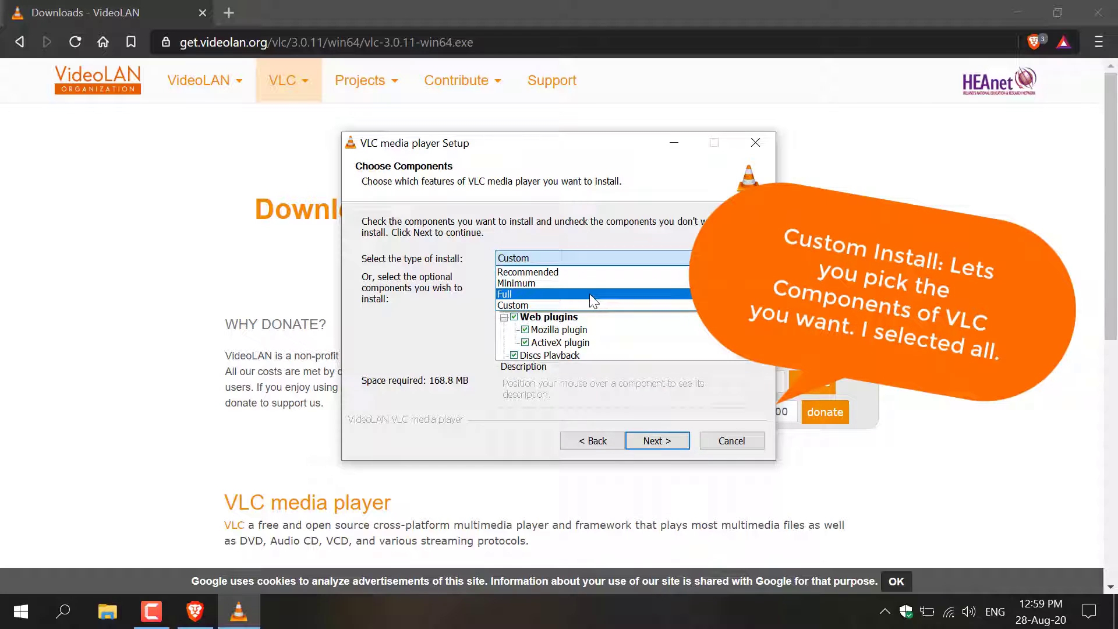
key("Down")
key("Down")
key("Down")
left_click(731, 306)
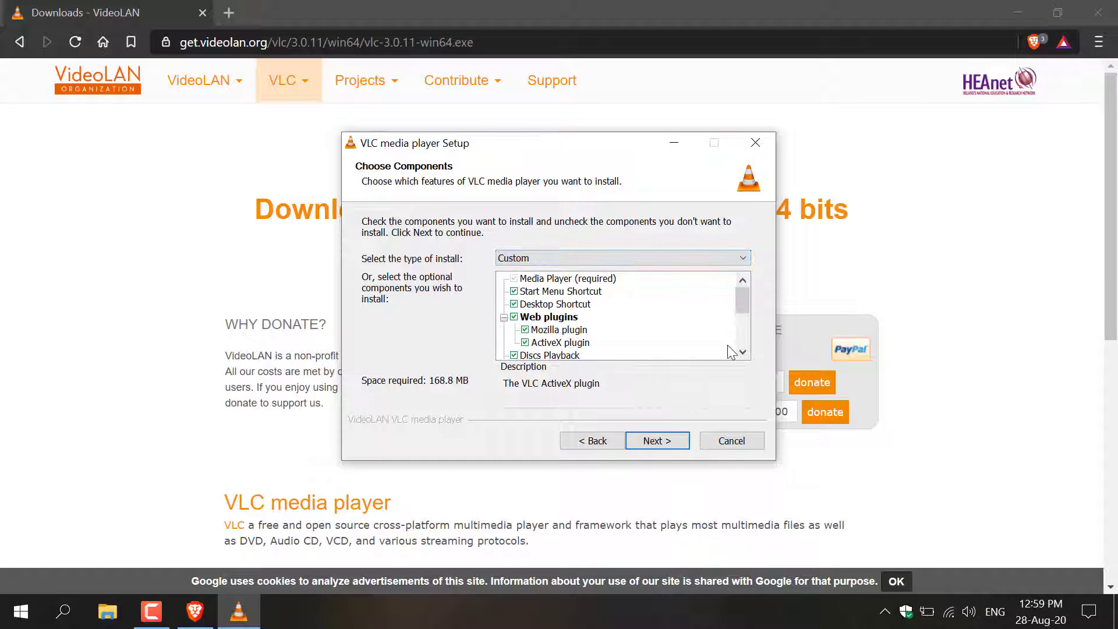
- Install VLC to C:\Program Files\VideoLAN\VLC and finish with Run VLC media player checked
left_click(669, 437)
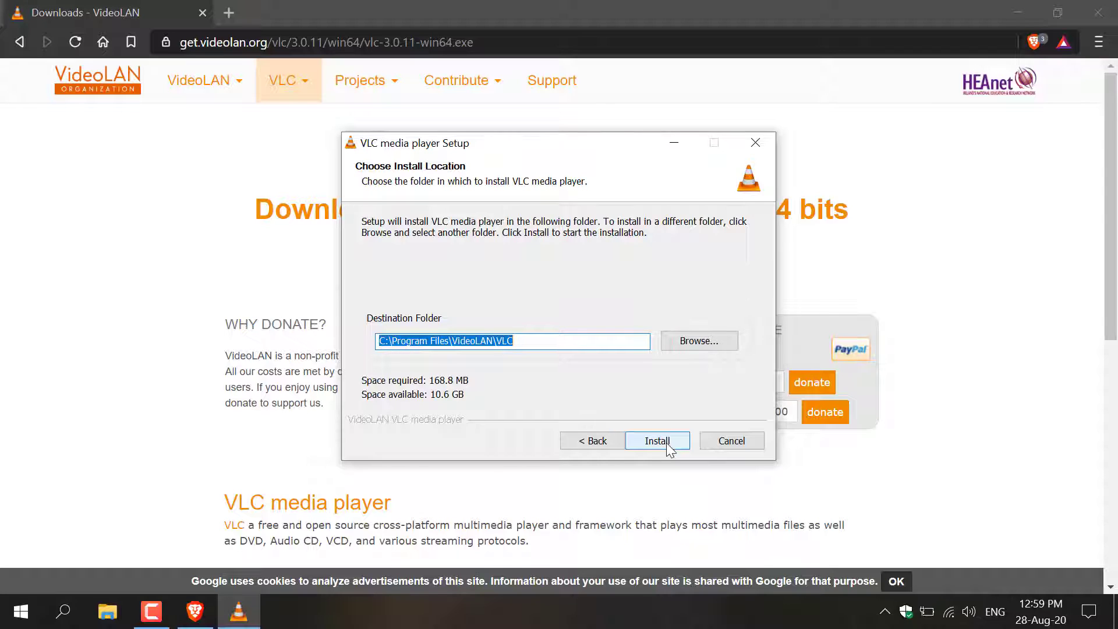
left_click(666, 443)
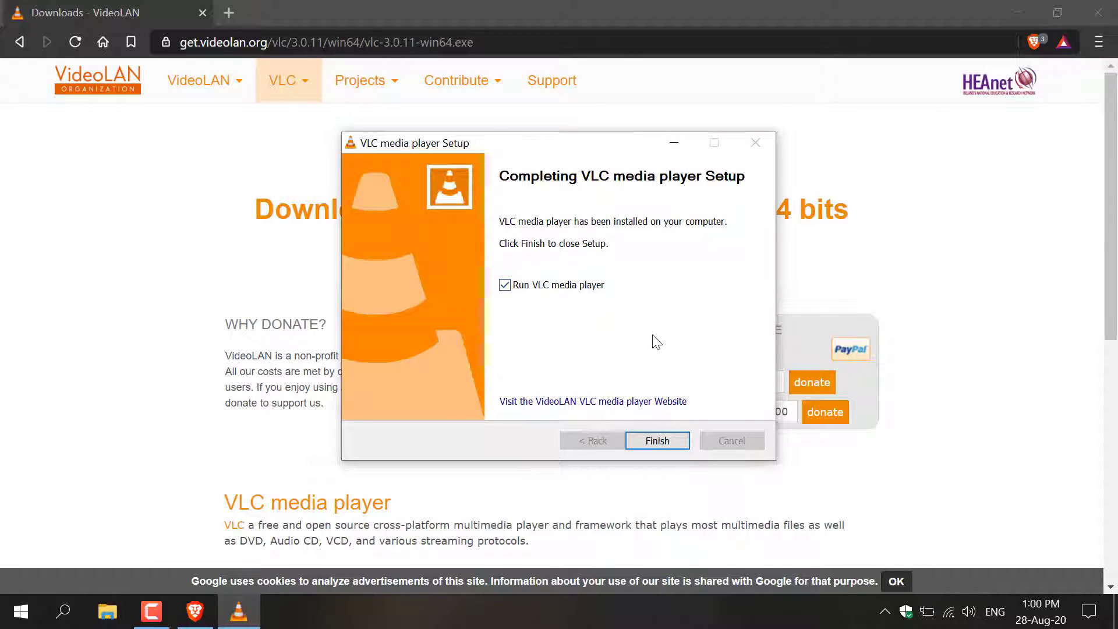
left_click(673, 440)
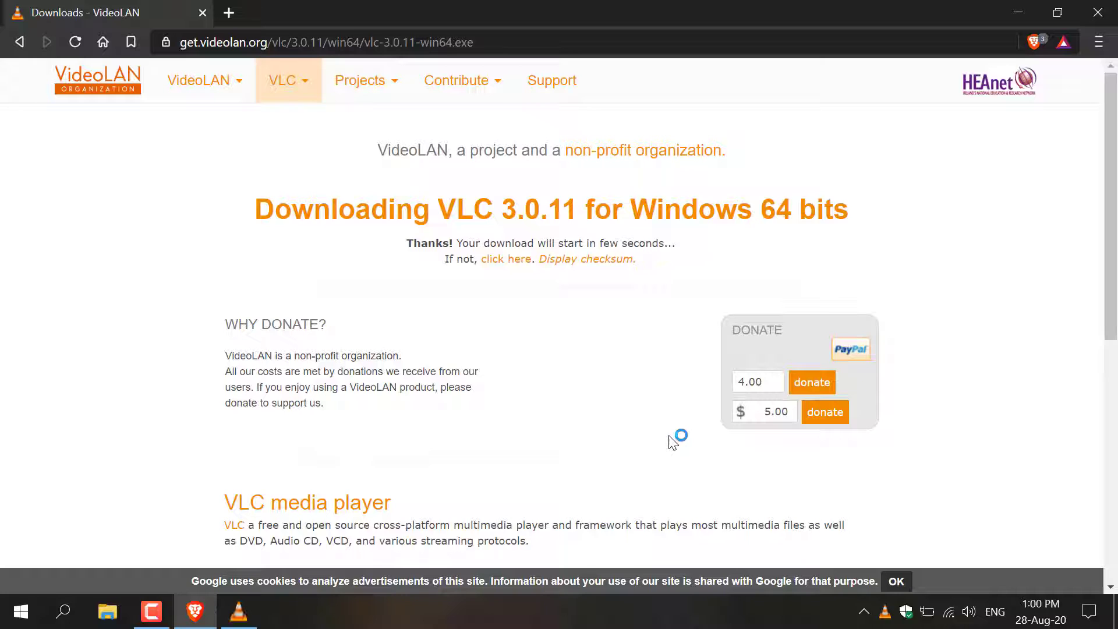
- Close Brave, turn off metadata network access in VLC's privacy dialog, and continue
left_click(1113, 7)
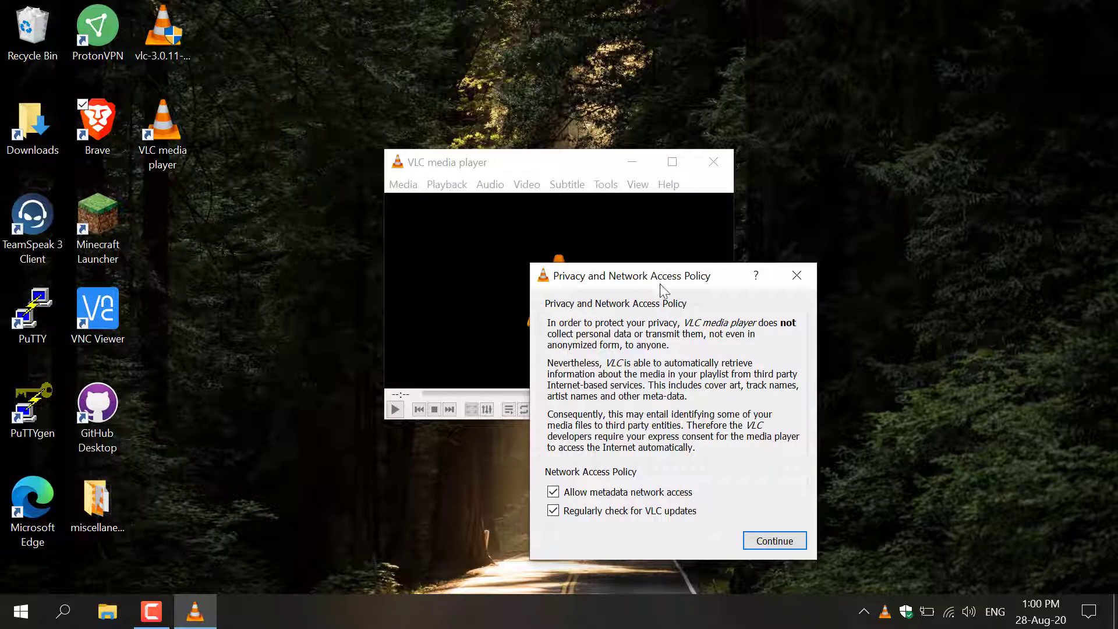
left_click_drag(675, 276, 885, 155)
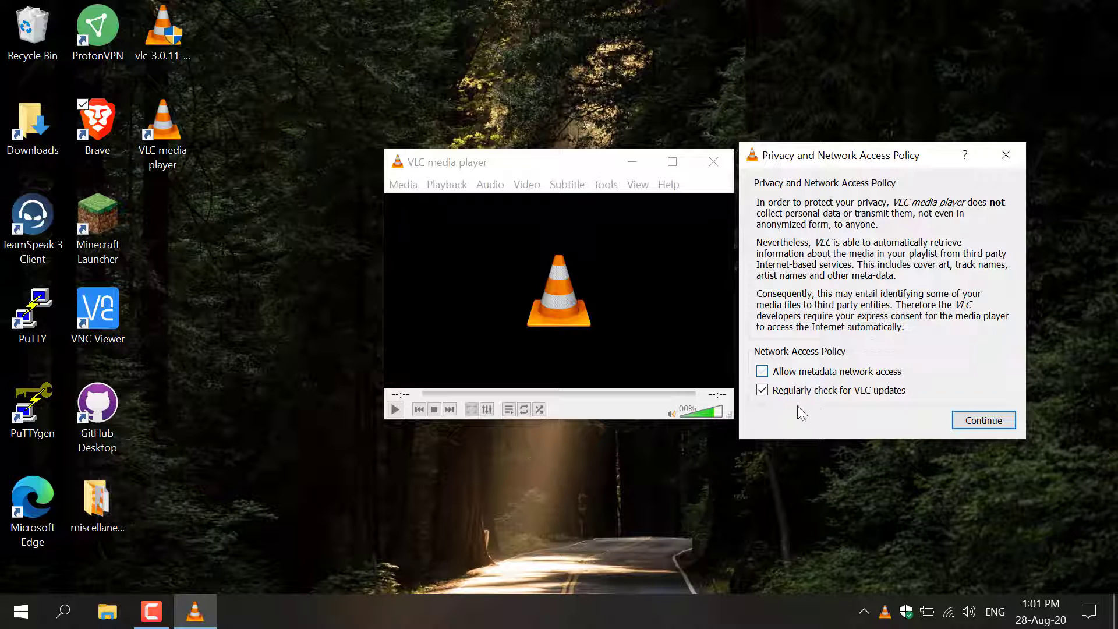
left_click(984, 420)
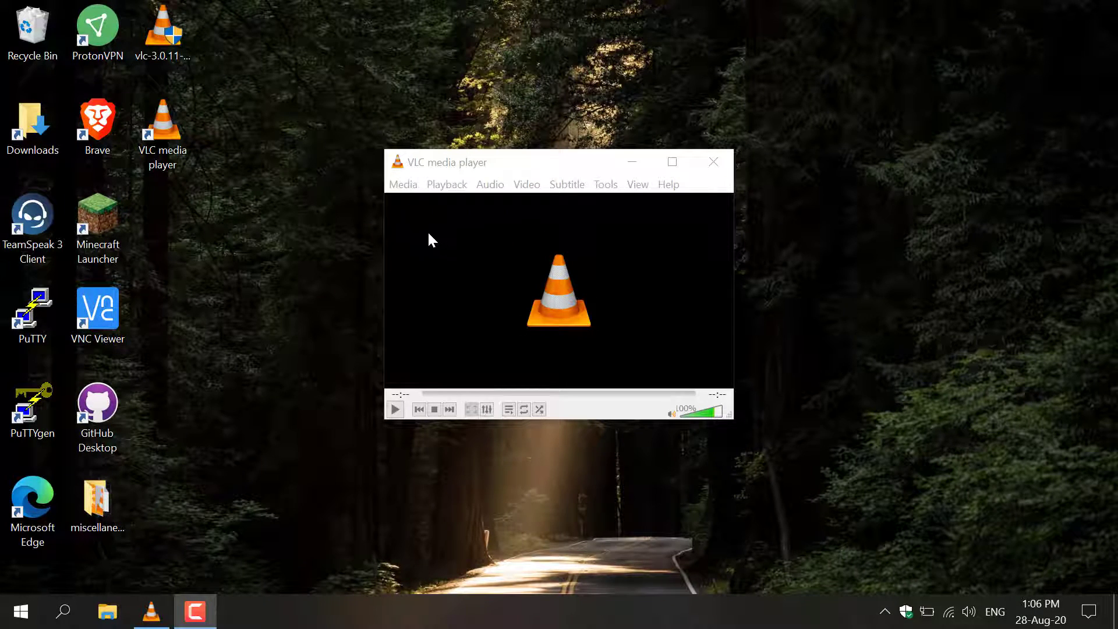
- Open City Skyline.mkv from Downloads > Chrome Downloads through Media > Open File
left_click(409, 190)
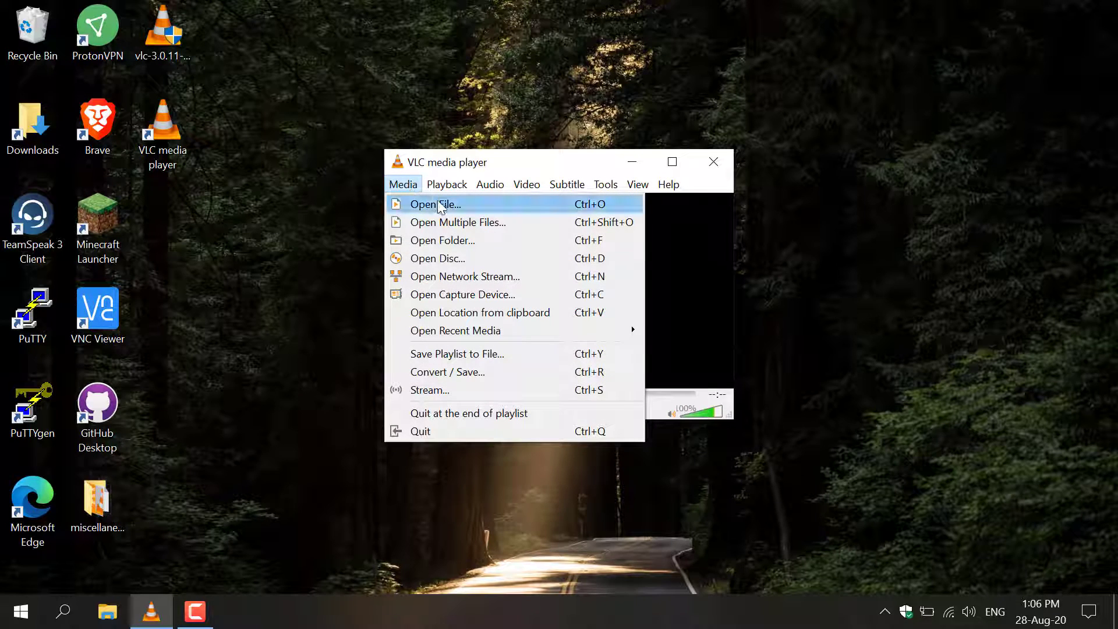
left_click(438, 201)
left_click_drag(706, 115, 605, 215)
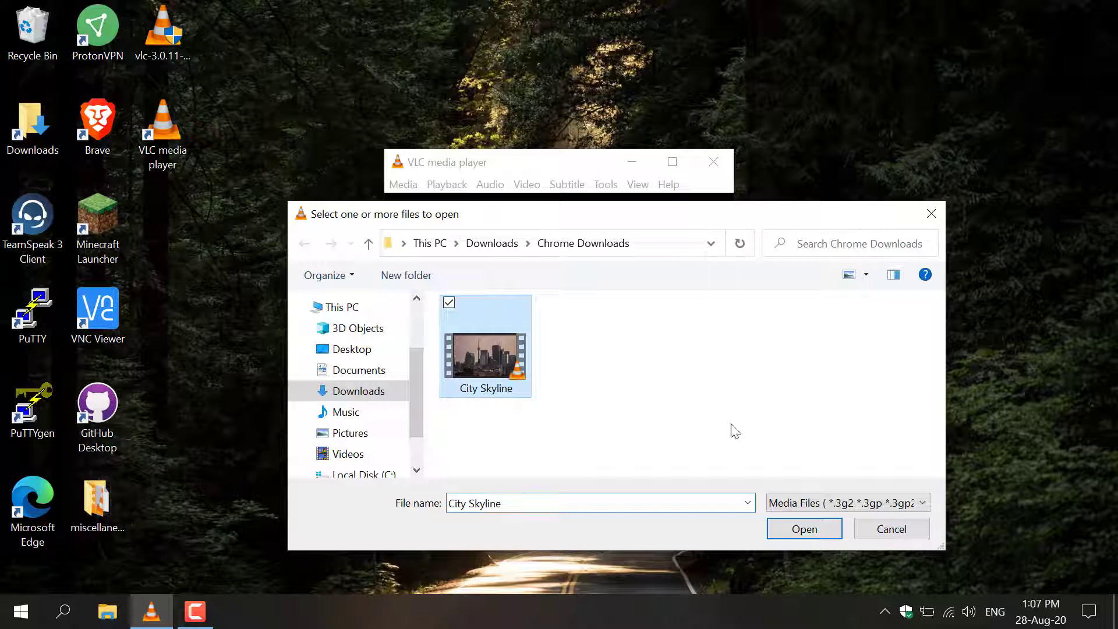
left_click(804, 528)
left_click_drag(851, 169, 537, 55)
- Slide the VLC window fully on-screen and maximize it while City Skyline plays
left_click_drag(1051, 55, 955, 55)
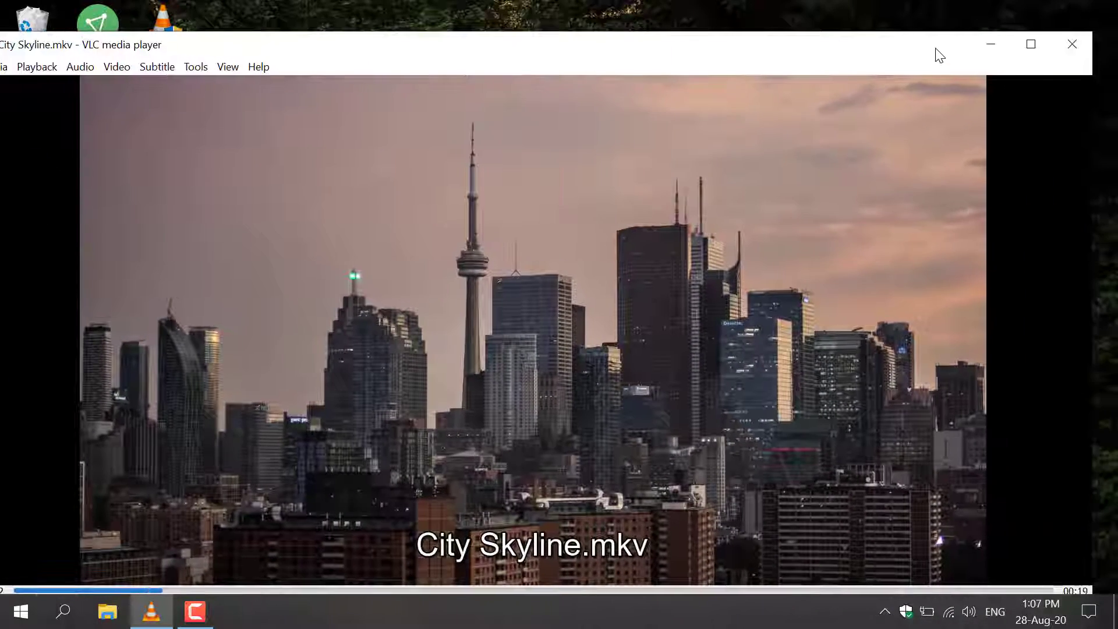
left_click(1039, 43)
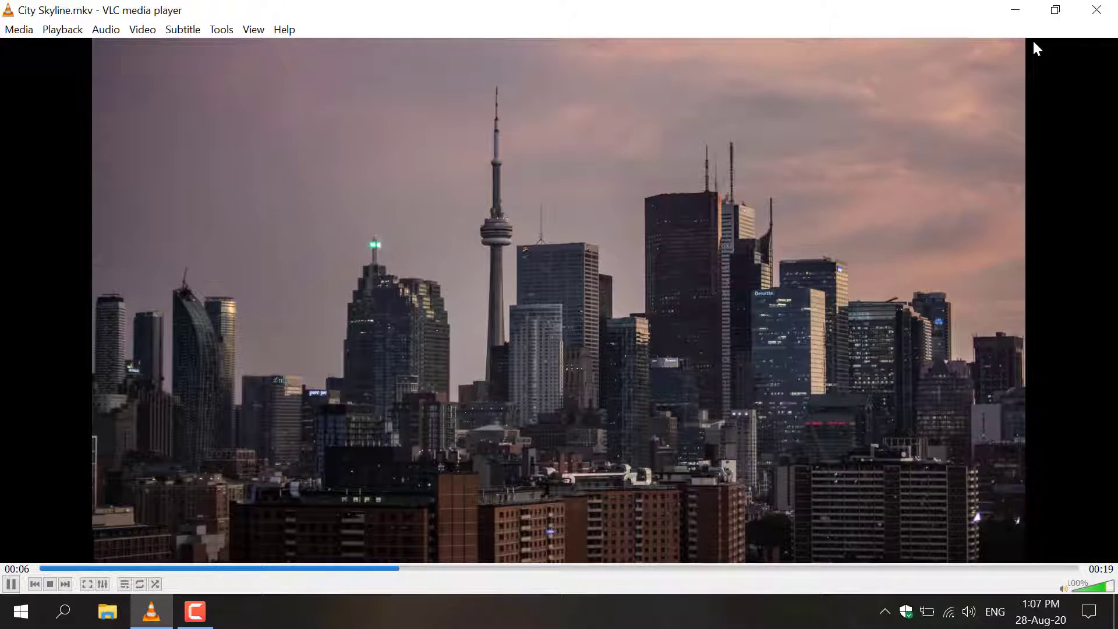